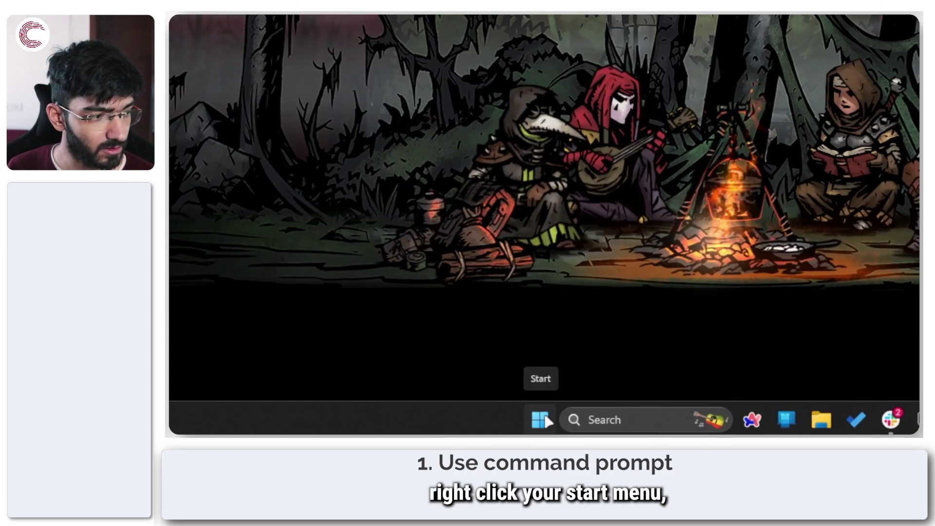
Open the Win+X quick-link menu from the Start button.
right_click(438, 428)
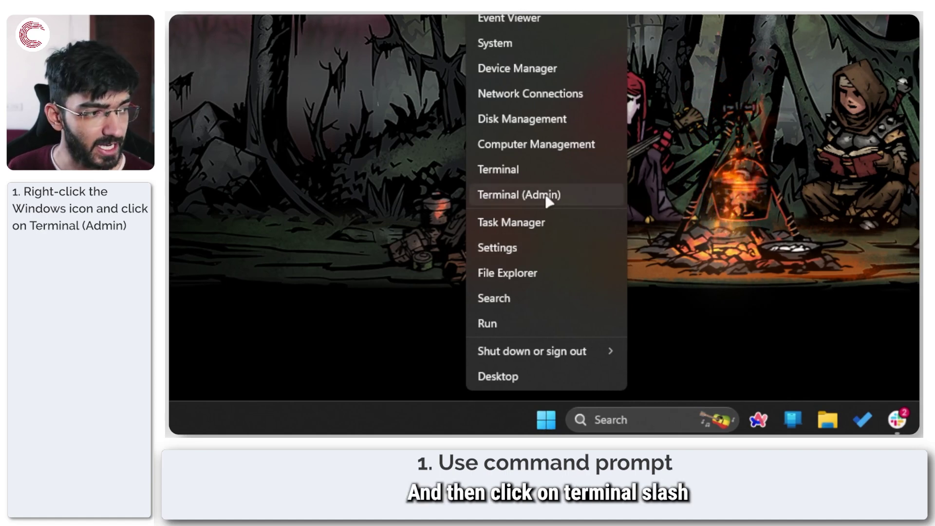
Search Start for 'command' and run Command Prompt as administrator.
click(647, 68)
key(super)
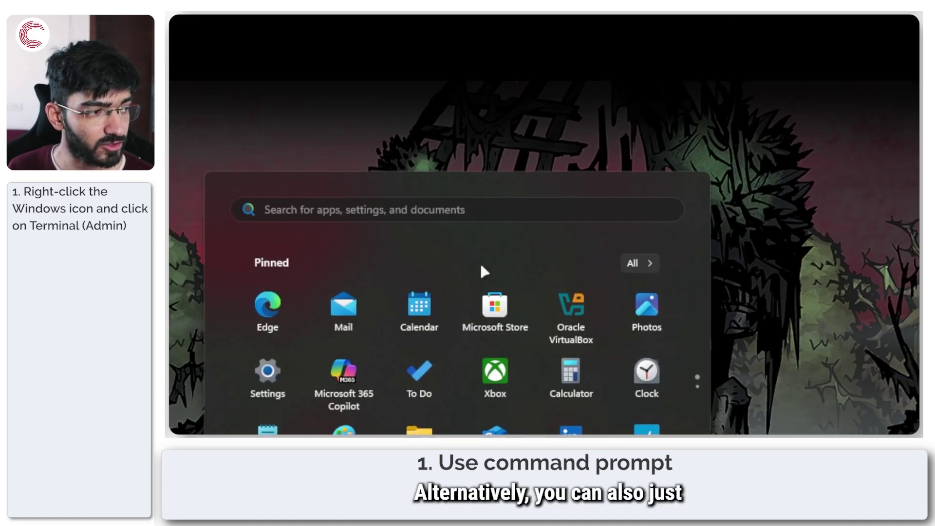
text(command)
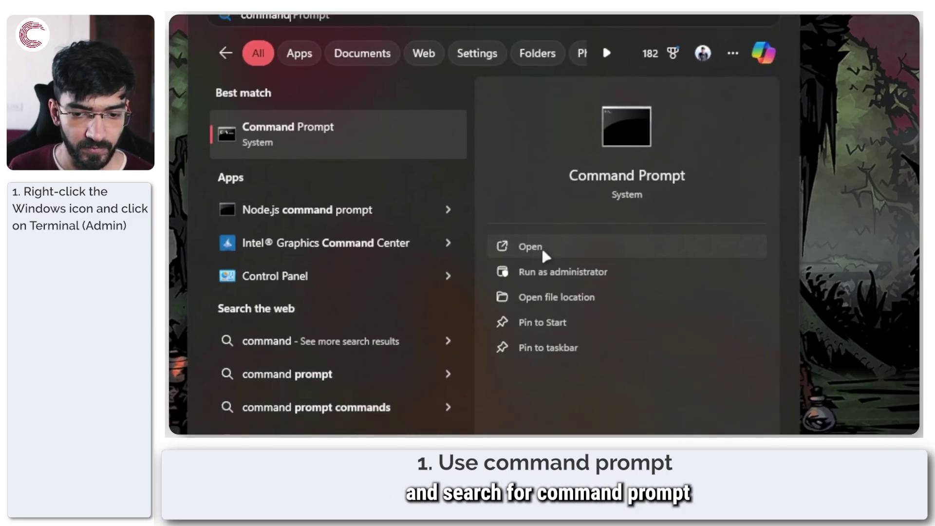
click(547, 238)
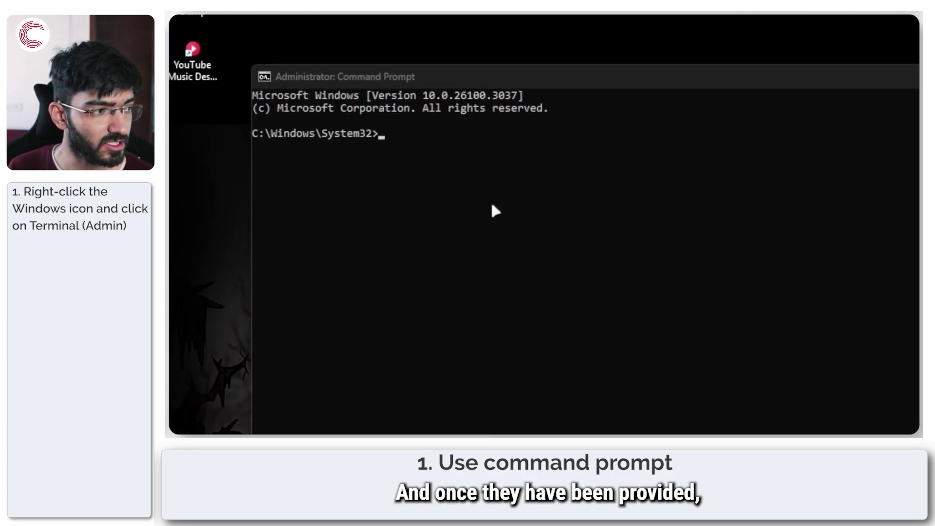
click(482, 173)
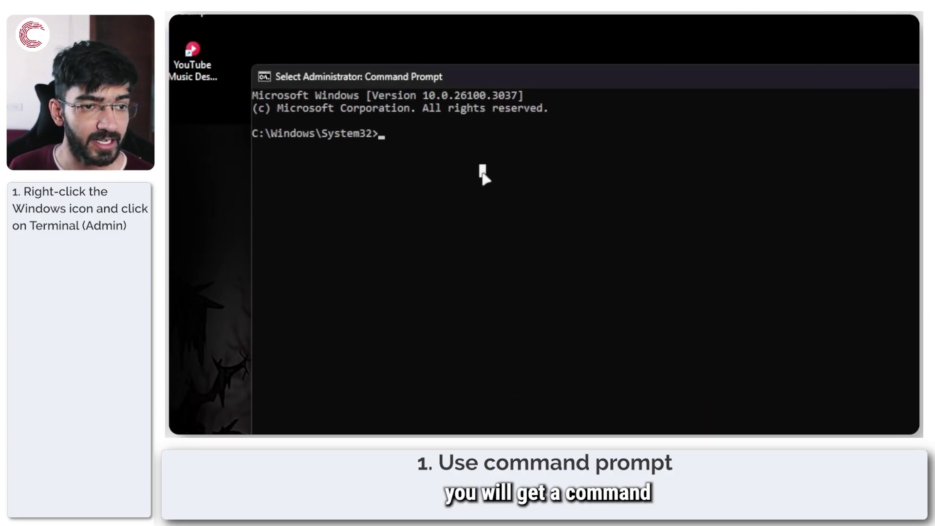
click(413, 134)
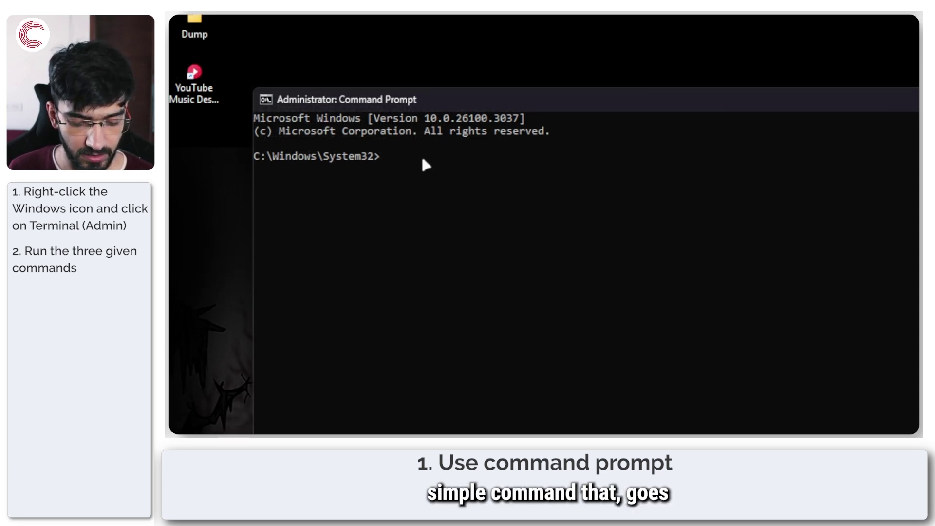
key(ctrl+v)
key(BackSpace)
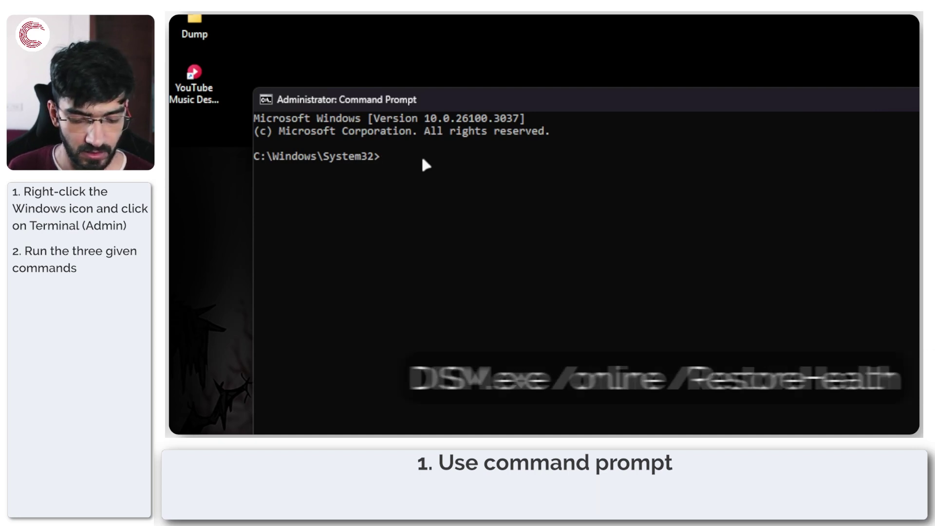
text(DISM.exe )
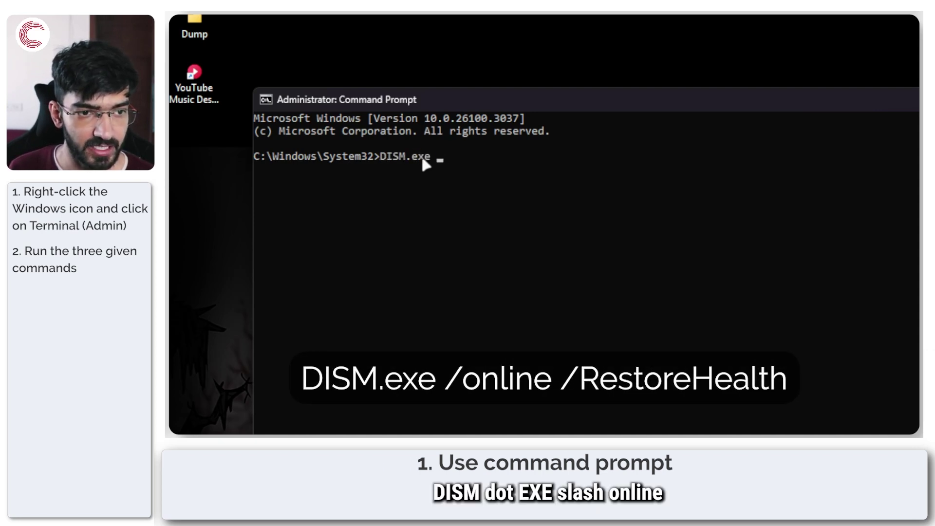
text(/online)
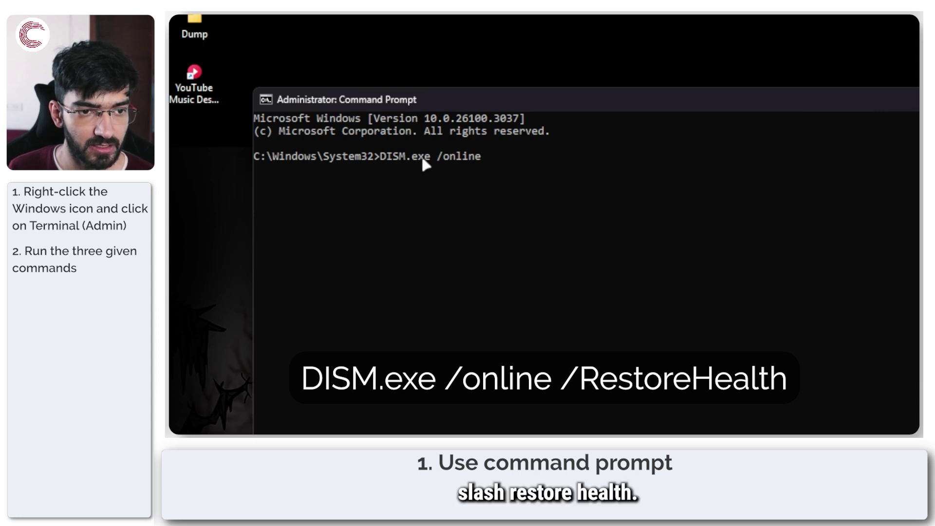
text( /RestoreHealth)
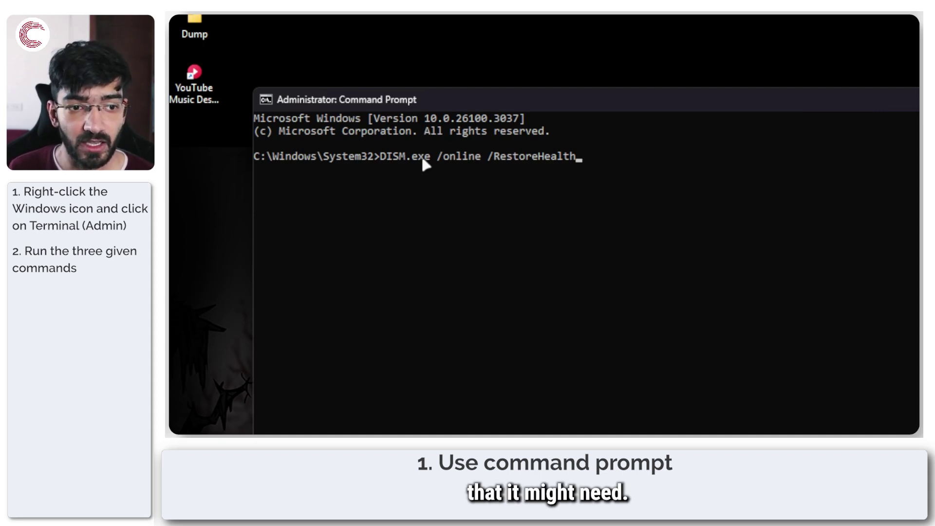
key(BackSpace)
key(BackSpace)
key(BackSpace)
key(BackSpace)
key(BackSpace)
key(BackSpace)
key(BackSpace)
key(BackSpace)
key(BackSpace)
key(BackSpace)
key(BackSpace)
key(BackSpace)
key(BackSpace)
key(BackSpace)
key(BackSpace)
key(BackSpace)
key(BackSpace)
key(BackSpace)
key(BackSpace)
key(BackSpace)
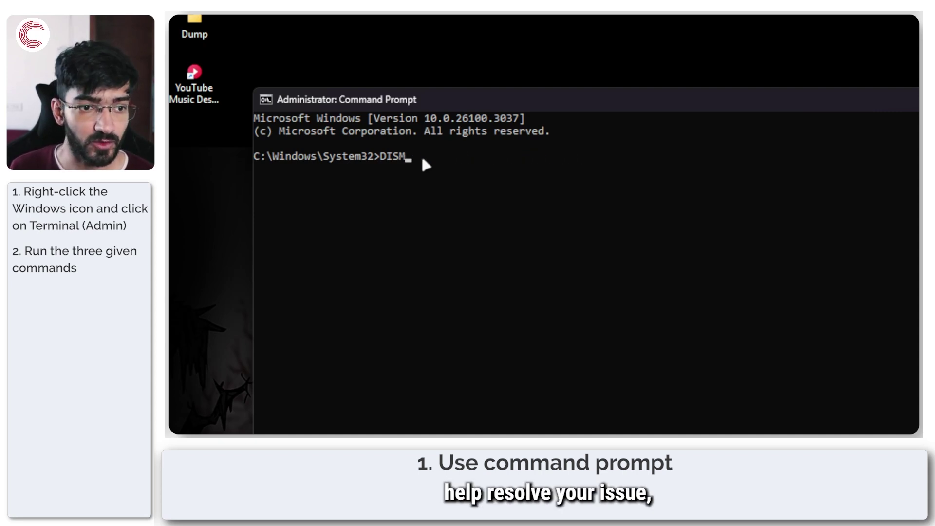
key(BackSpace)
key(BackSpace)
key(BackSpace)
key(BackSpace)
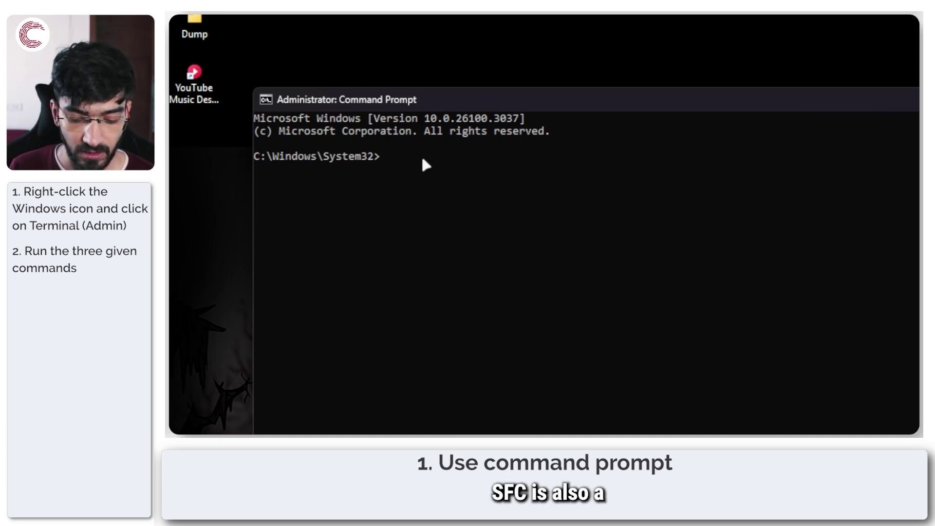
text(SFC)
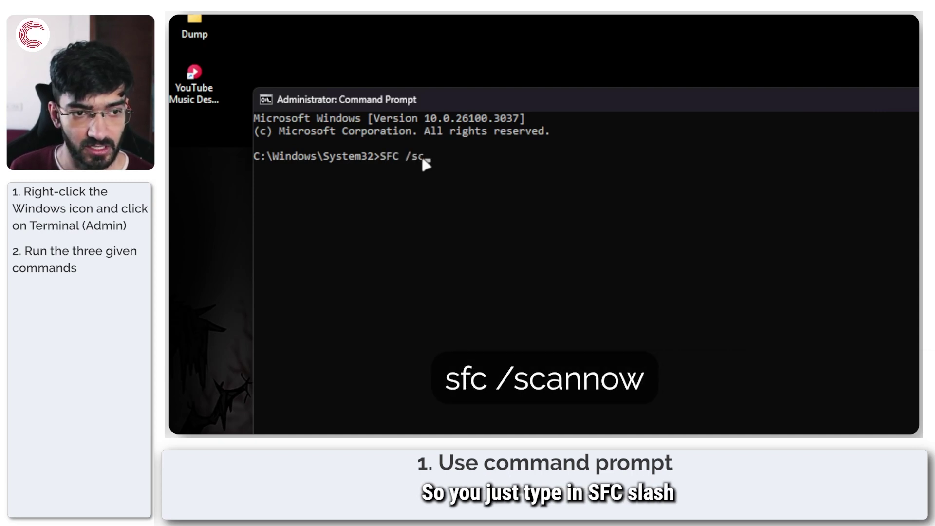
text( /scannow)
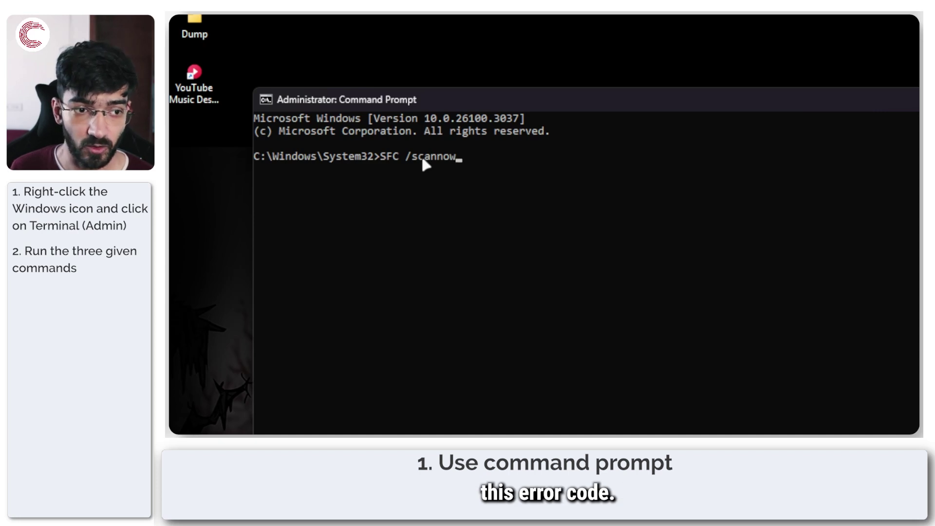
key(BackSpace)
key(BackSpace)
key(BackSpace)
key(BackSpace)
key(BackSpace)
key(BackSpace)
key(BackSpace)
key(BackSpace)
key(BackSpace)
key(BackSpace)
key(BackSpace)
key(BackSpace)
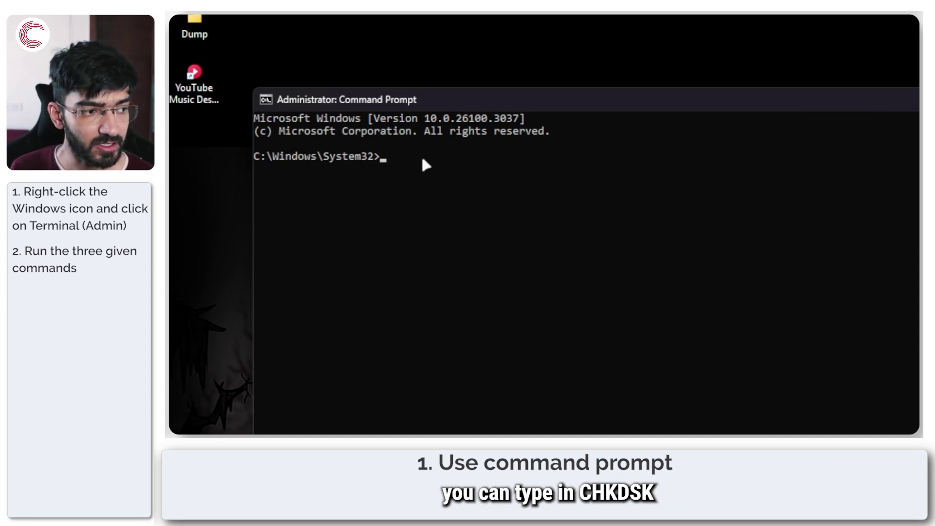
text(chkdsk )
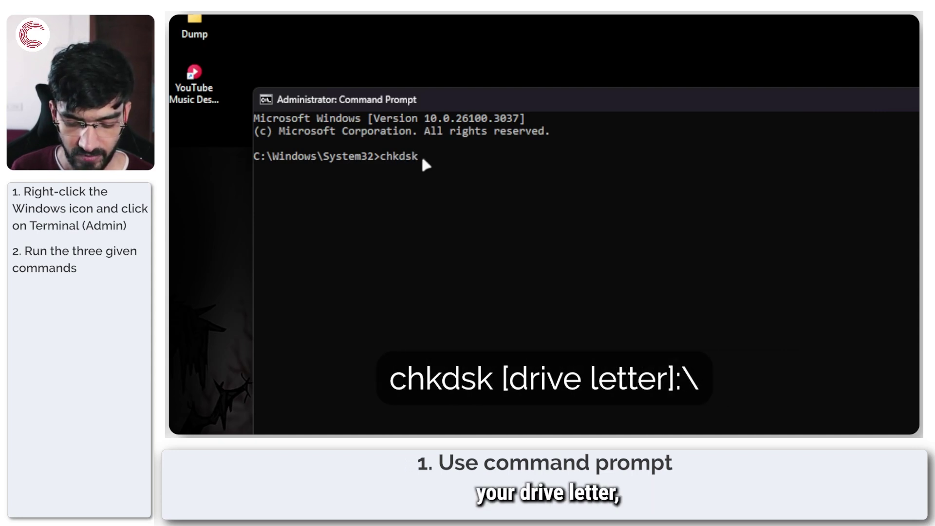
text(C:\)
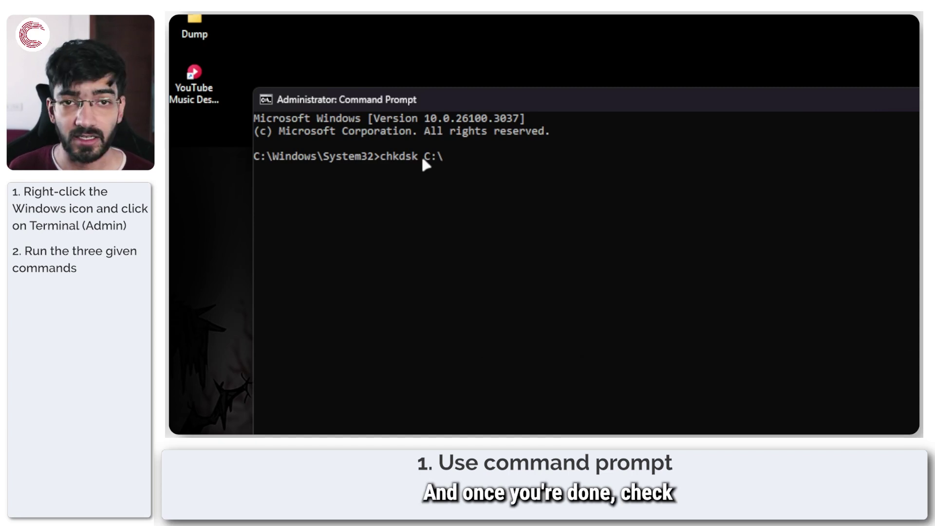
Erase the demonstration chkdsk C:\ command from the prompt.
key(BackSpace)
key(BackSpace)
key(BackSpace)
key(BackSpace)
key(BackSpace)
key(BackSpace)
key(BackSpace)
key(BackSpace)
key(BackSpace)
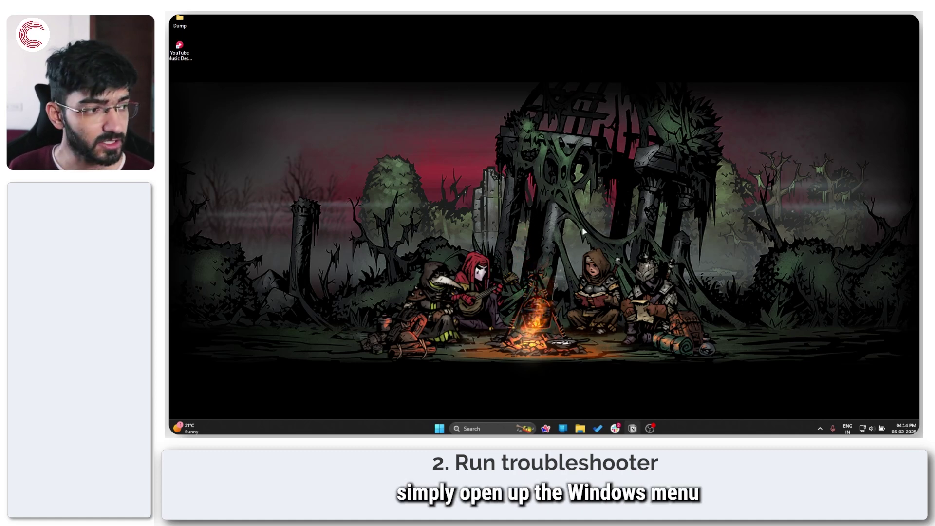
Search 'troub' in Start to open Troubleshoot settings, then Other troubleshooters.
key(super)
text(troub)
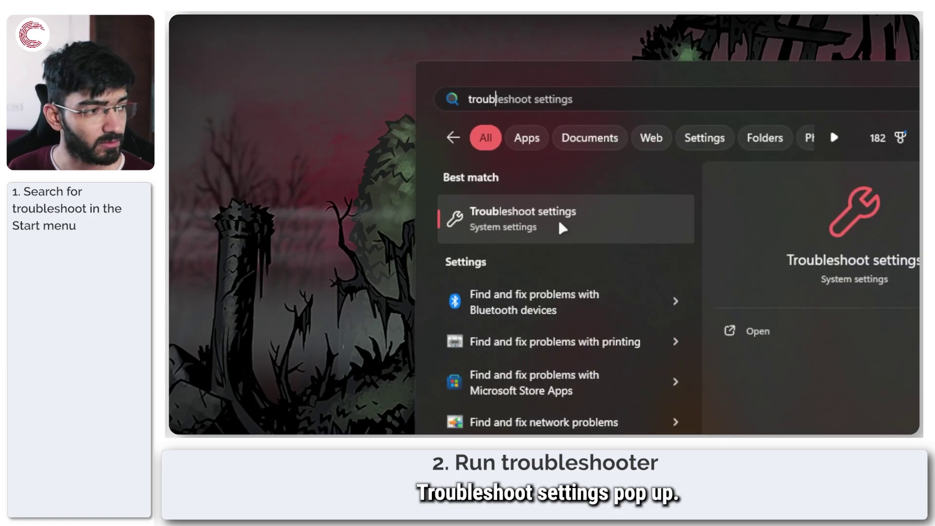
click(570, 224)
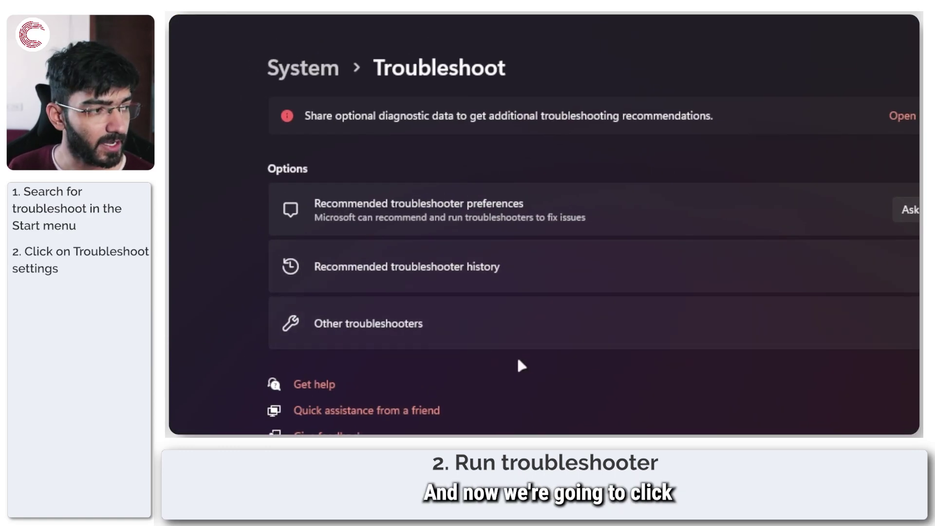
click(450, 336)
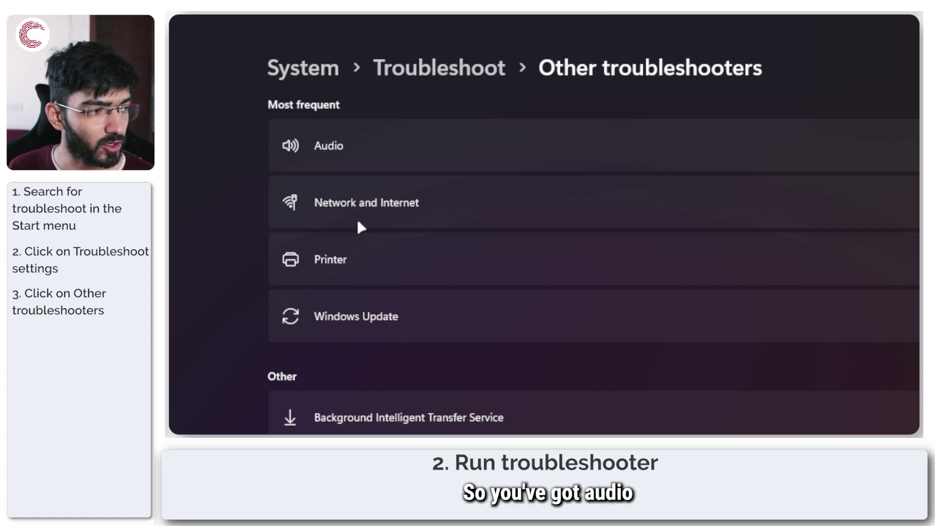
Scroll through the Other troubleshooters list to review the available troubleshooters.
scroll(380, 316, down, 1)
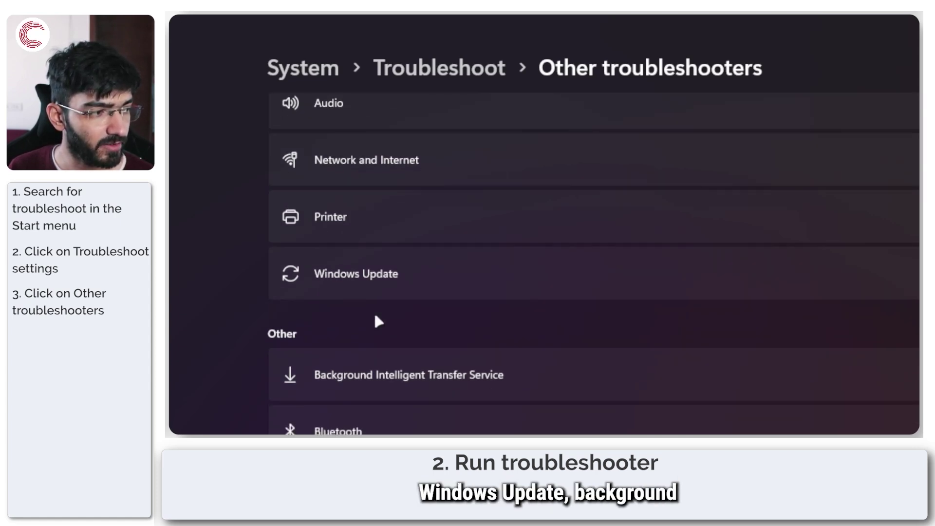
scroll(548, 192, down, 3)
scroll(536, 286, up, 1)
scroll(553, 225, down, 3)
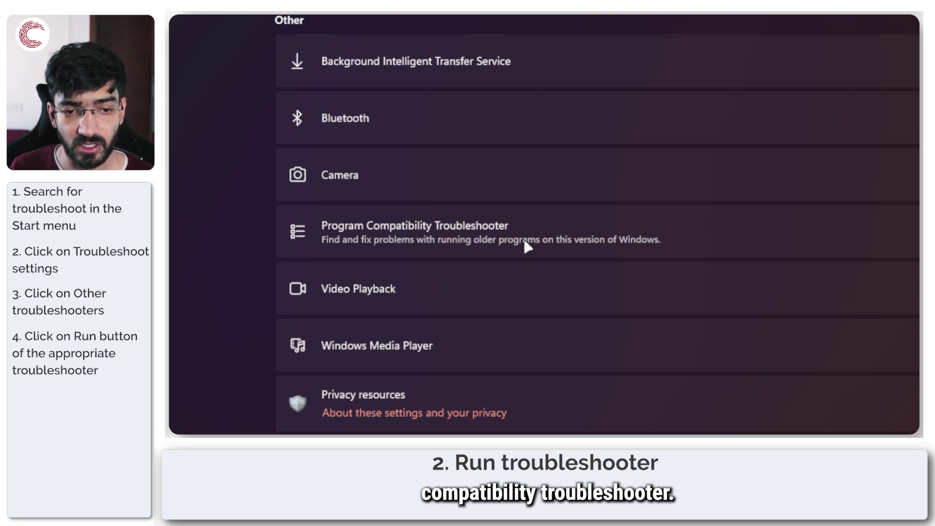
scroll(528, 247, up, 7)
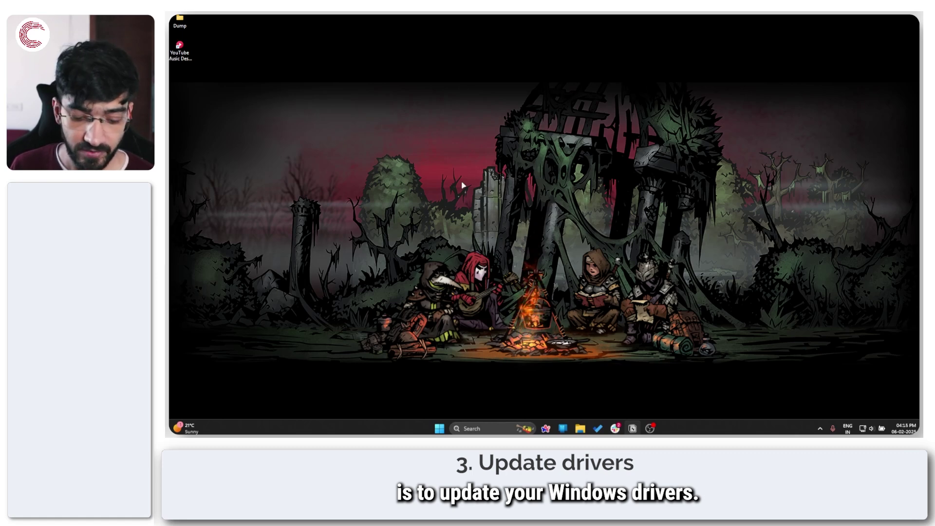
Launch Device Manager via Win+X and select the Display adapters category.
key(super+x)
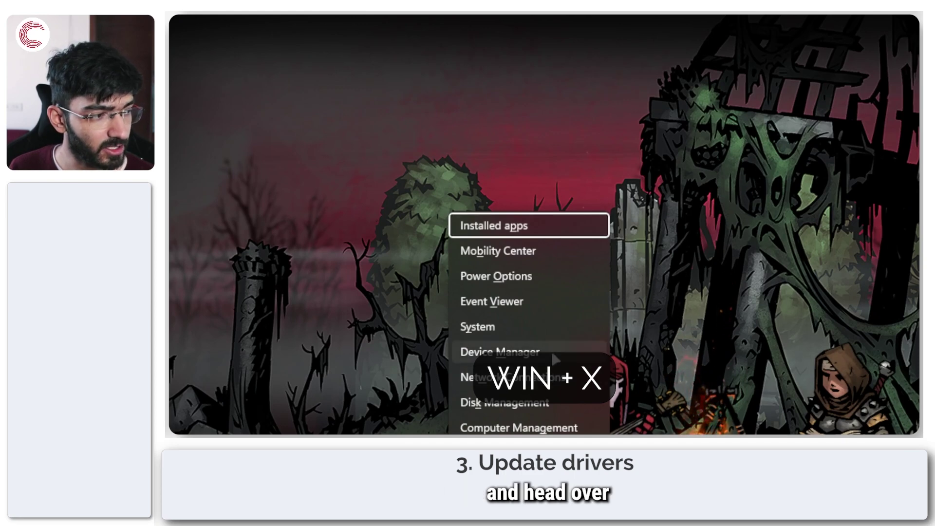
click(553, 351)
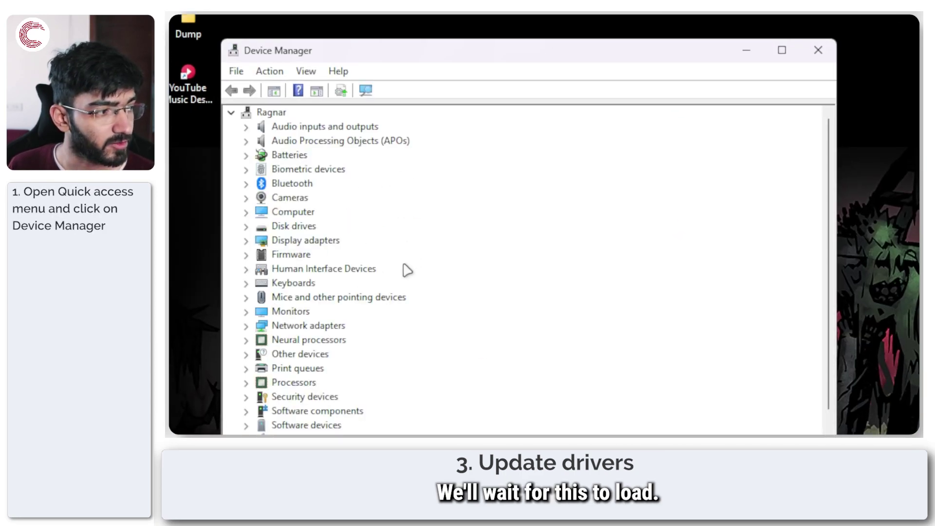
scroll(315, 292, down, 2)
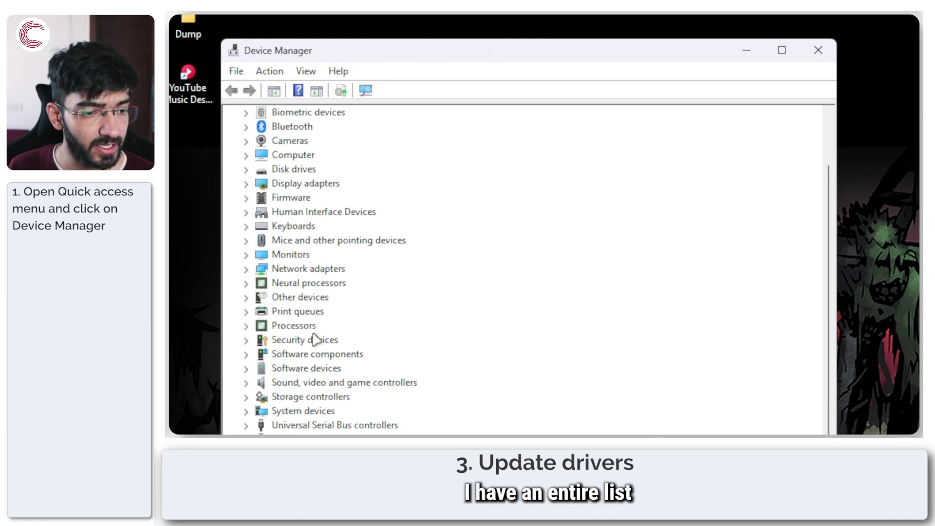
scroll(314, 324, down, 1)
scroll(329, 350, up, 2)
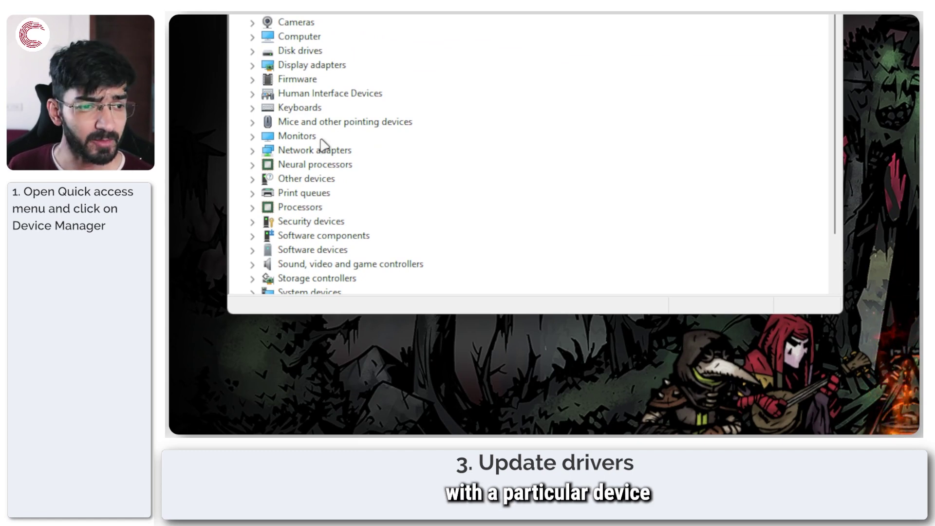
click(306, 66)
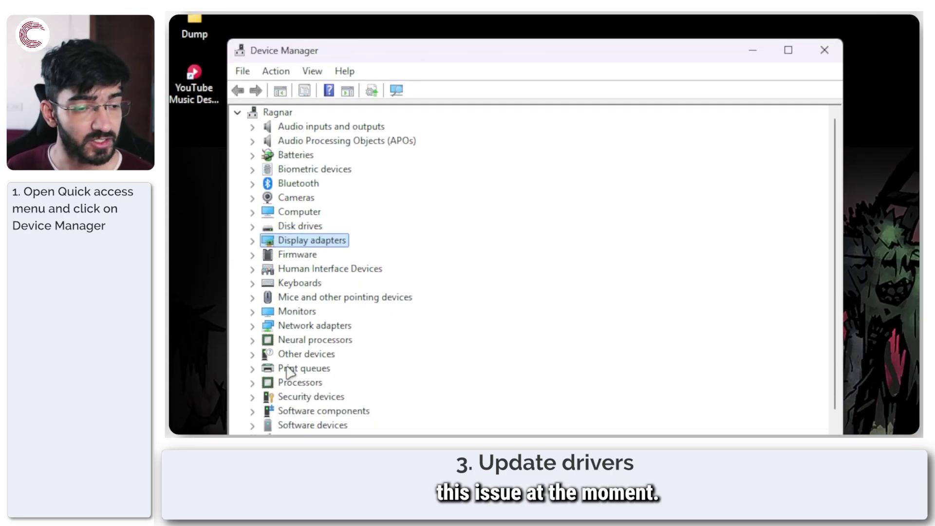
Search automatically for an updated Intel(R) Arc(TM) Graphics driver under Display adapters.
double_click(310, 242)
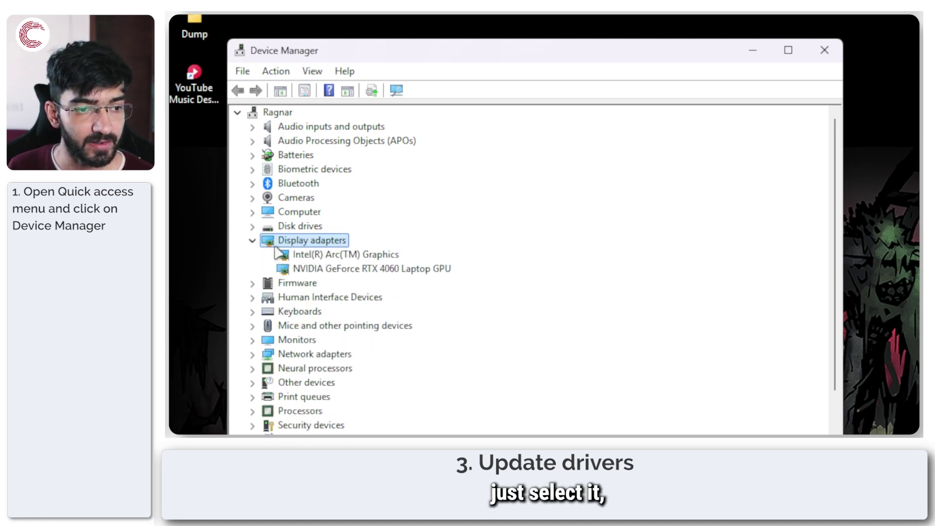
click(329, 254)
right_click(328, 255)
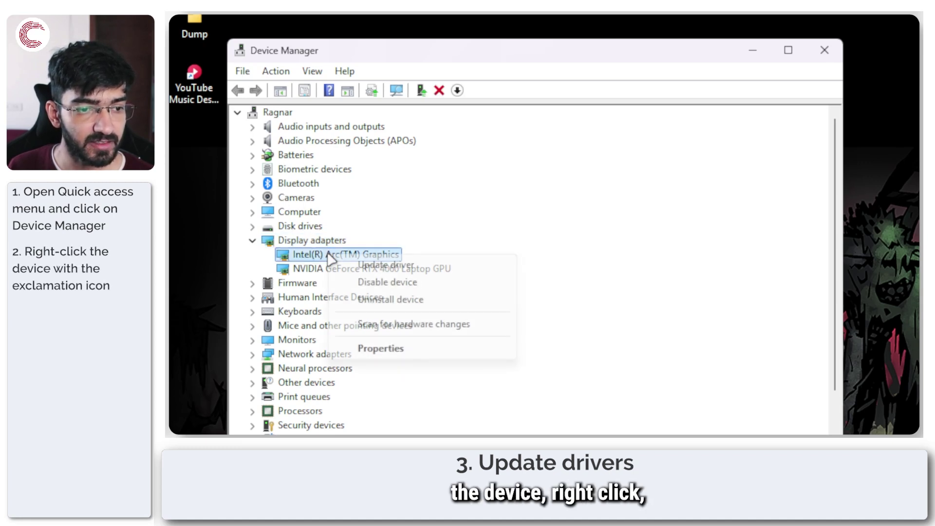
click(386, 265)
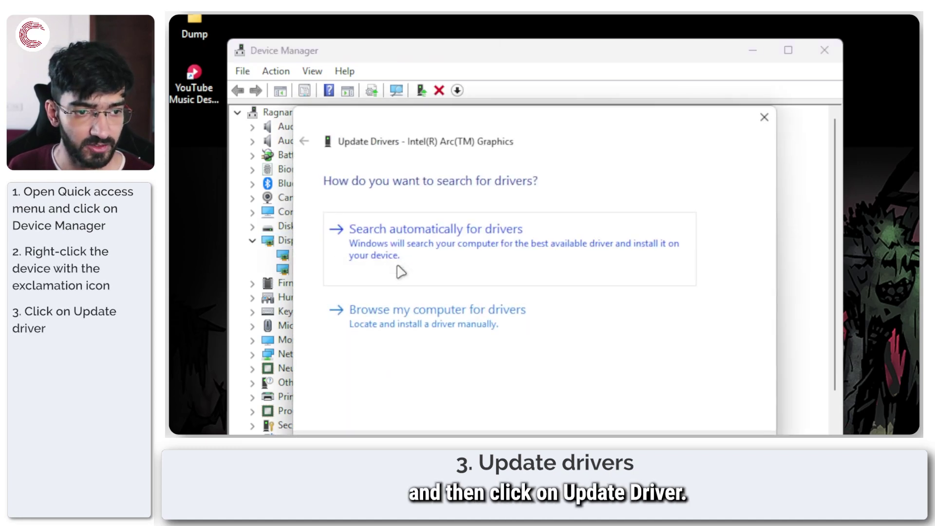
click(437, 254)
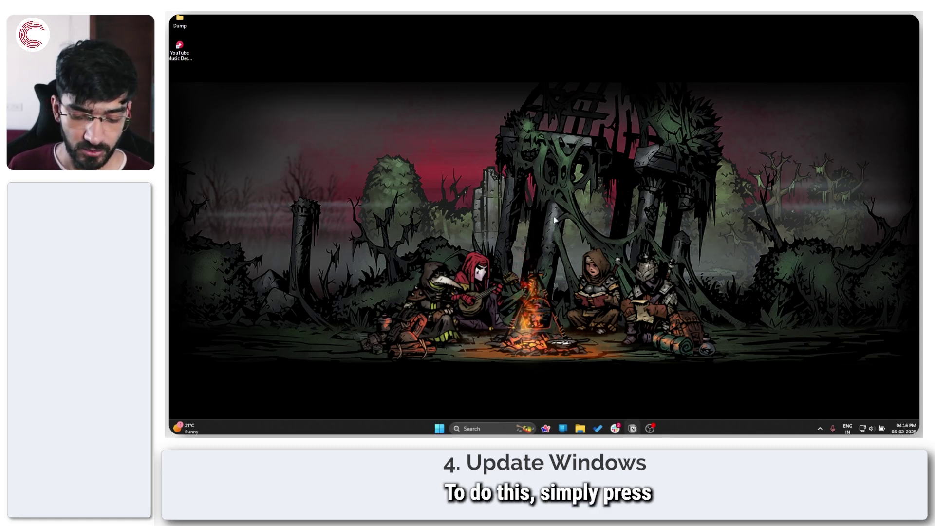
Open Settings with Win+I and check for updates on the Windows Update page.
key(super+i)
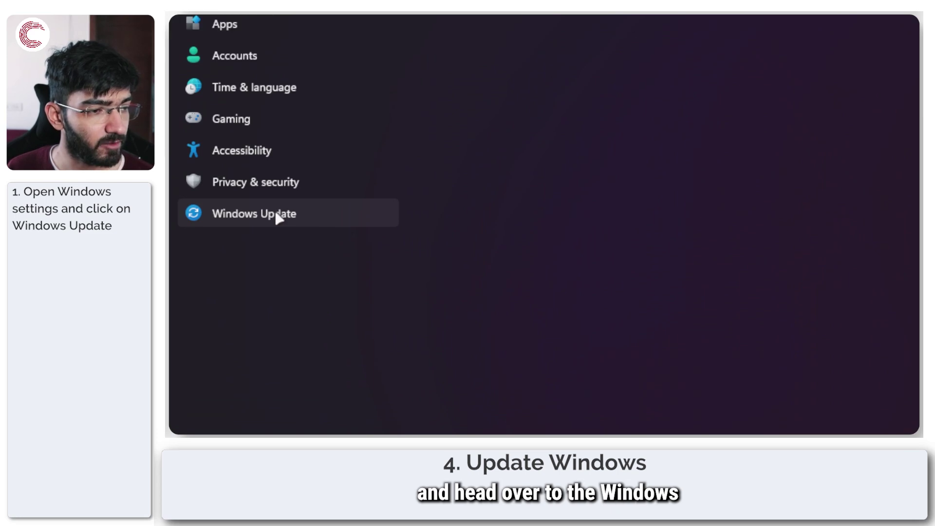
click(278, 218)
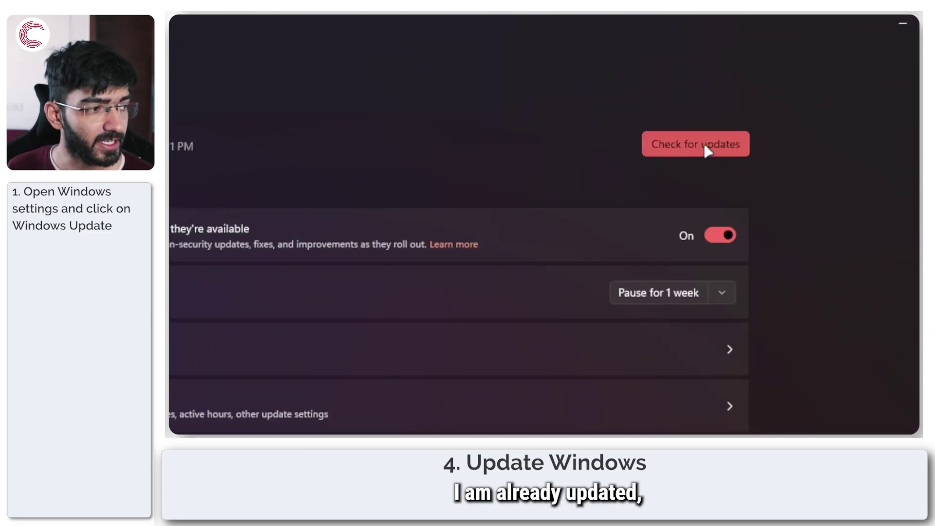
click(647, 151)
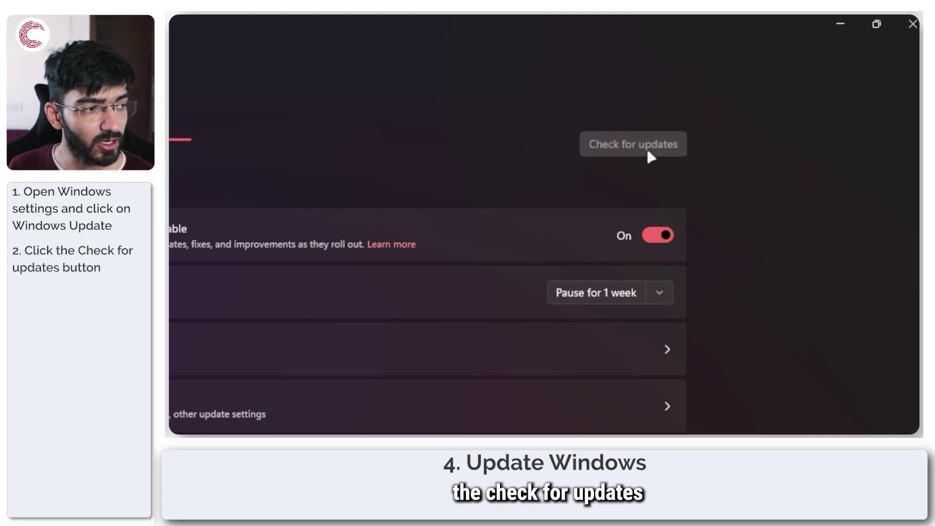